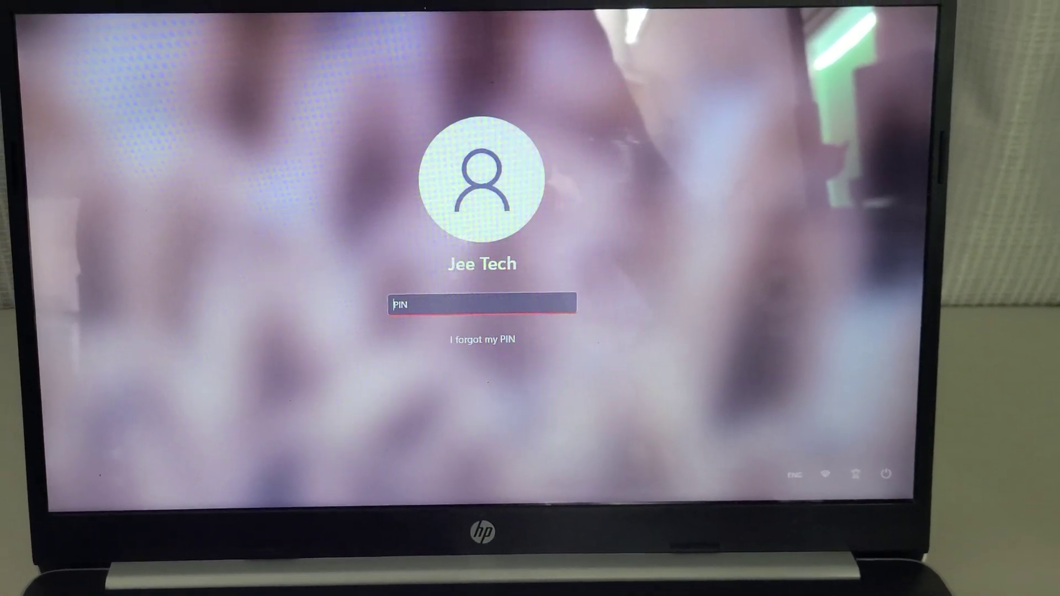
type("12")
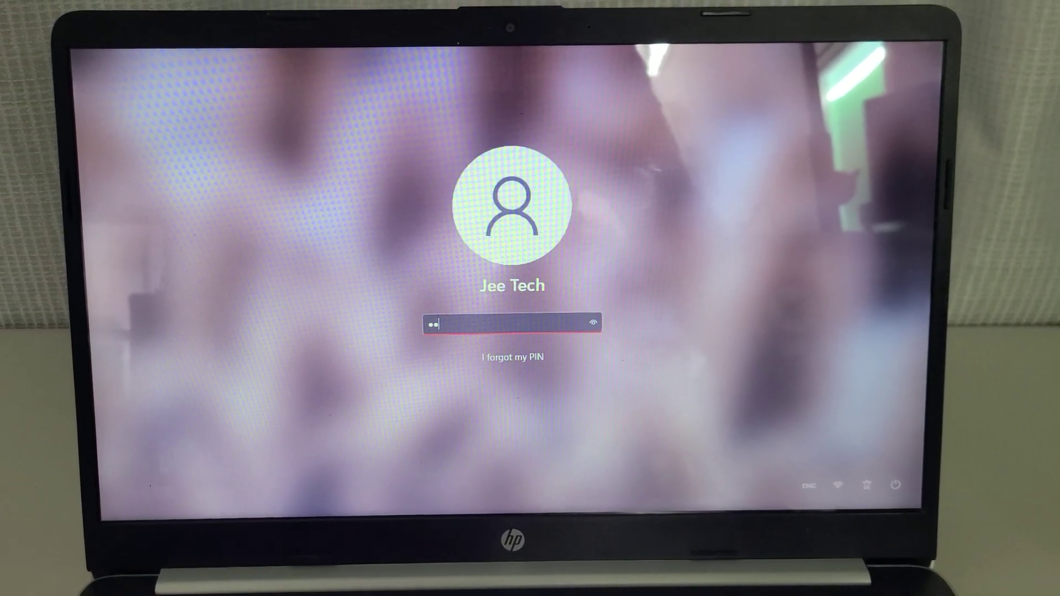
type("34")
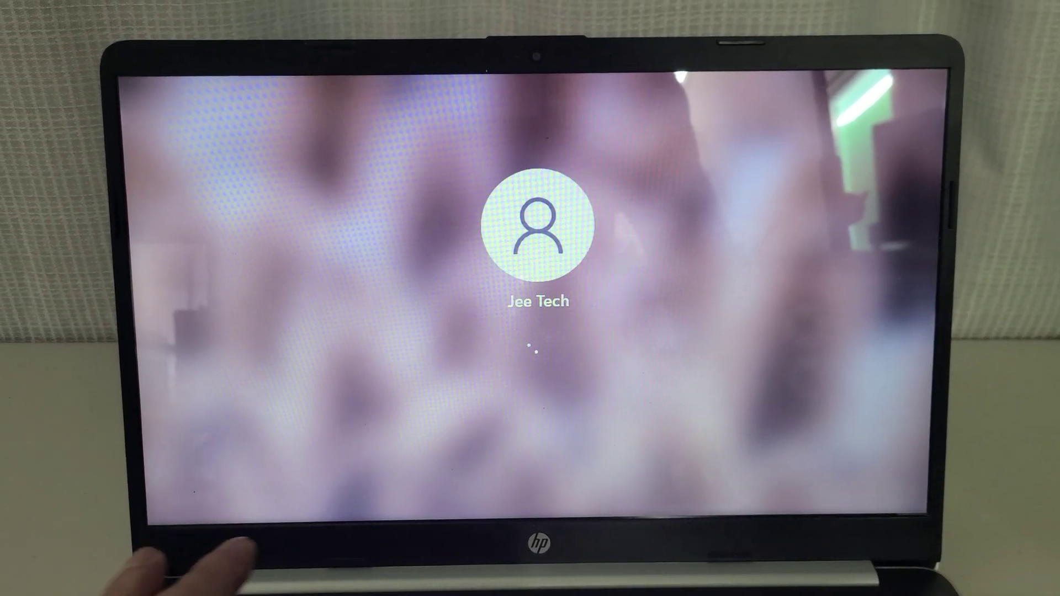
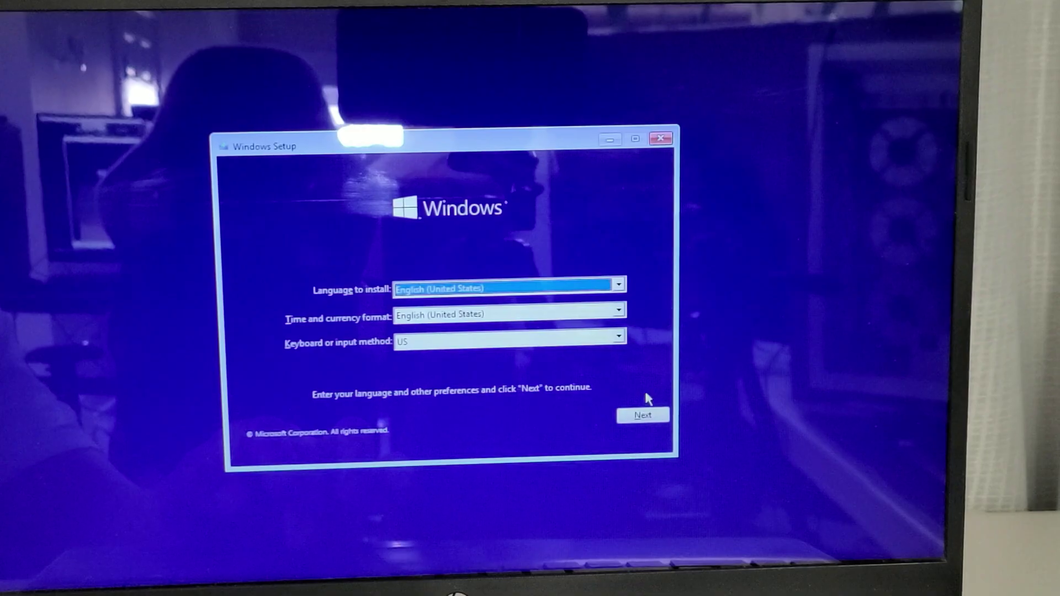
Step: Accept English (United States) language, time format and US keyboard defaults
left_click(643, 414)
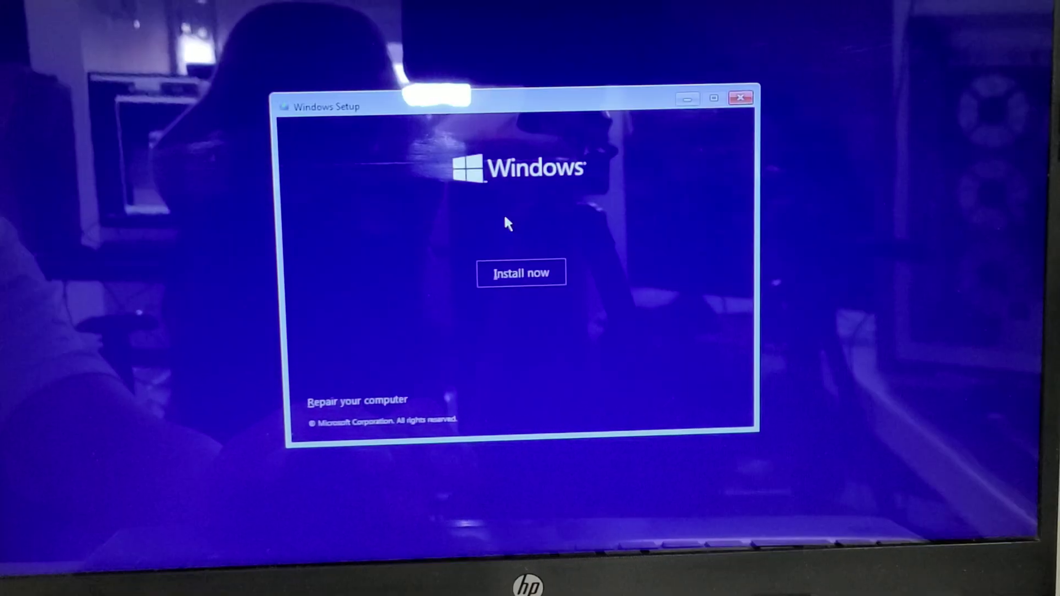
Step: Start the Windows installation with Install now
left_click(518, 279)
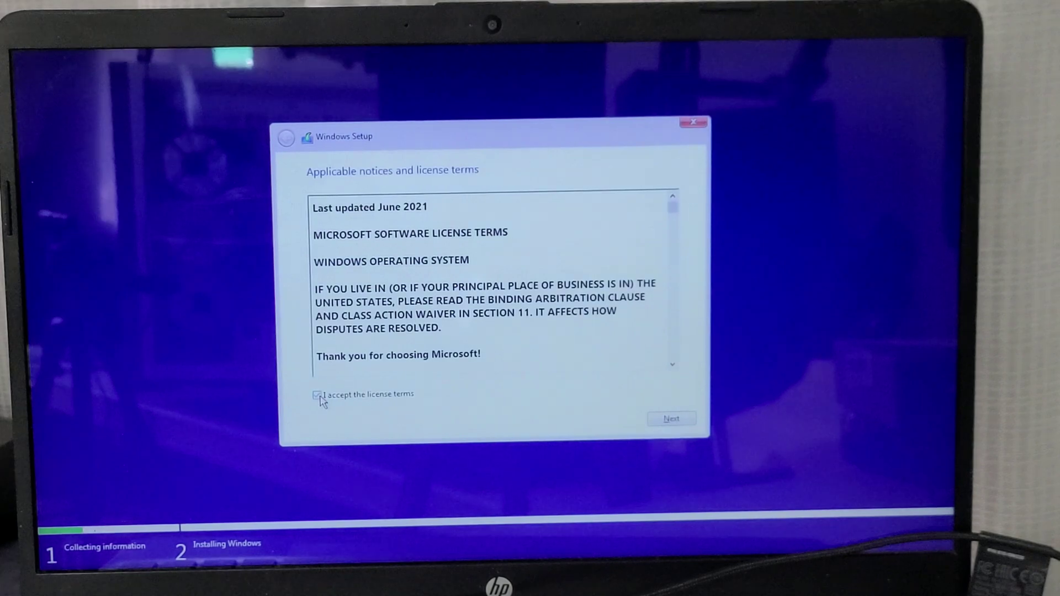
Step: Accept the license terms and pick the Custom Windows-only installation
left_click(321, 396)
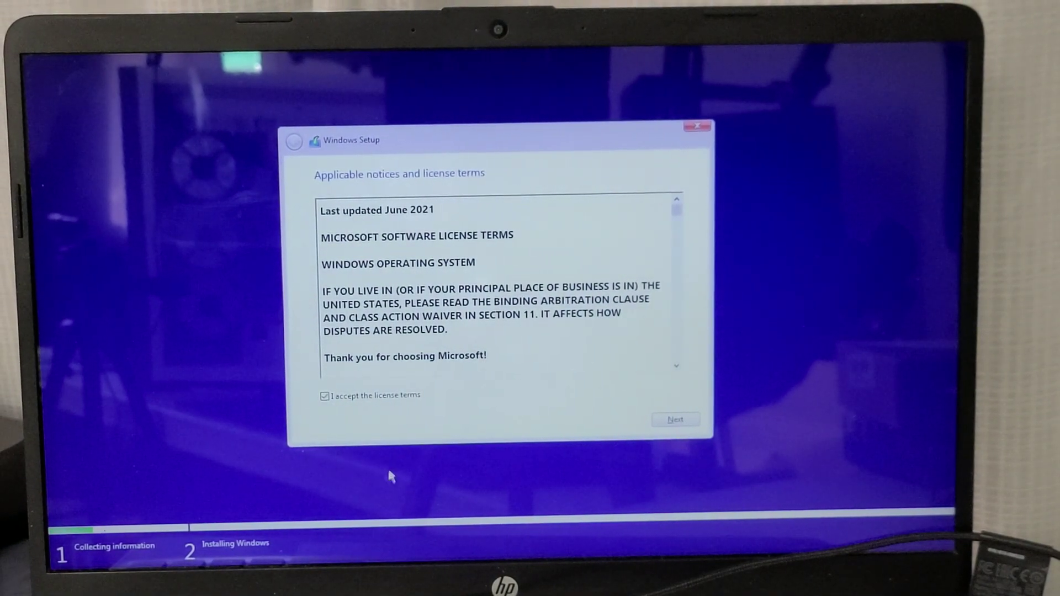
left_click(676, 420)
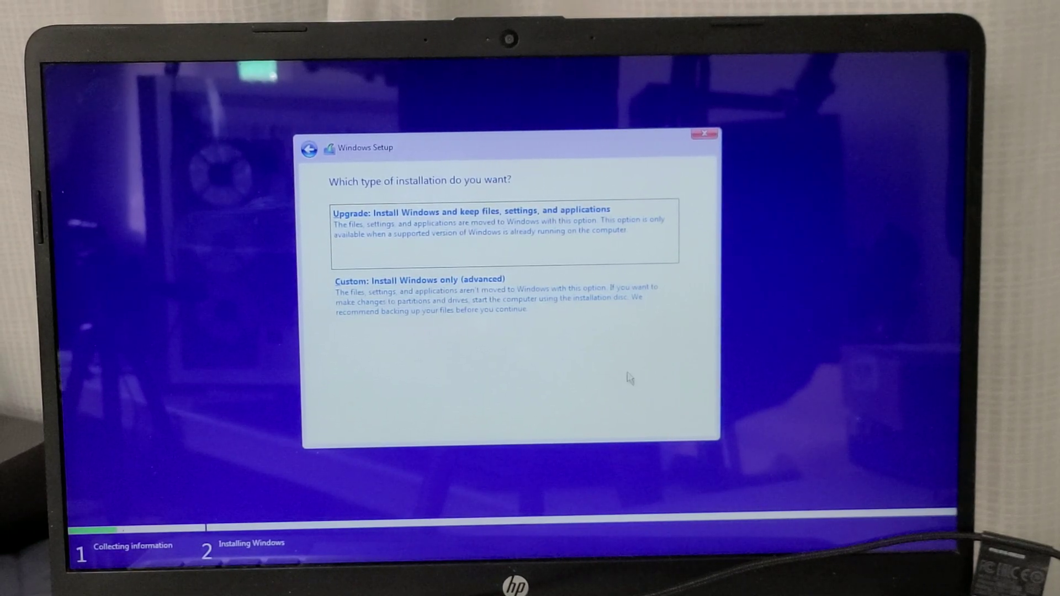
left_click(445, 315)
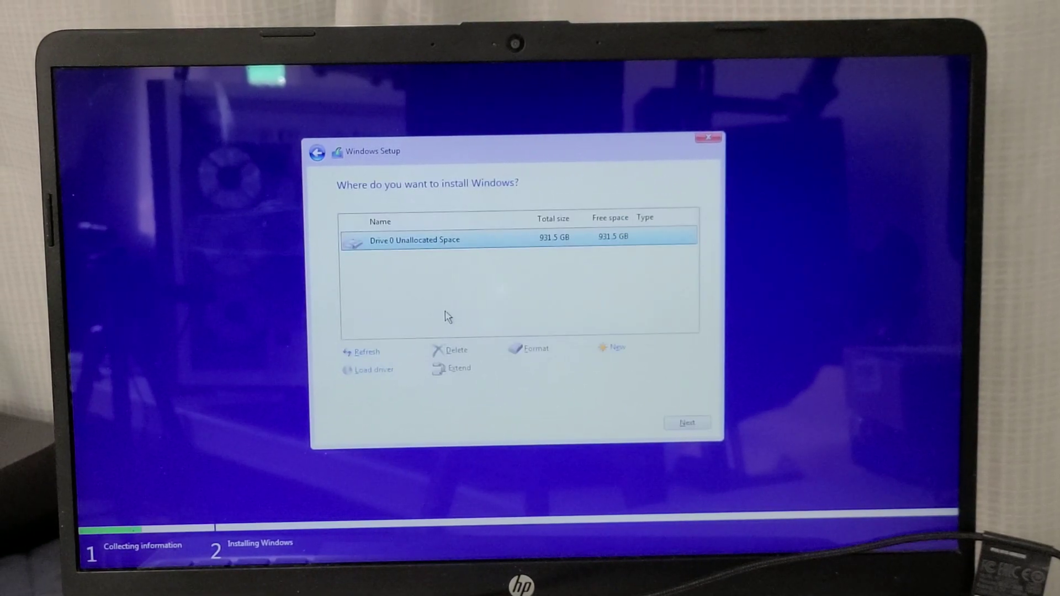